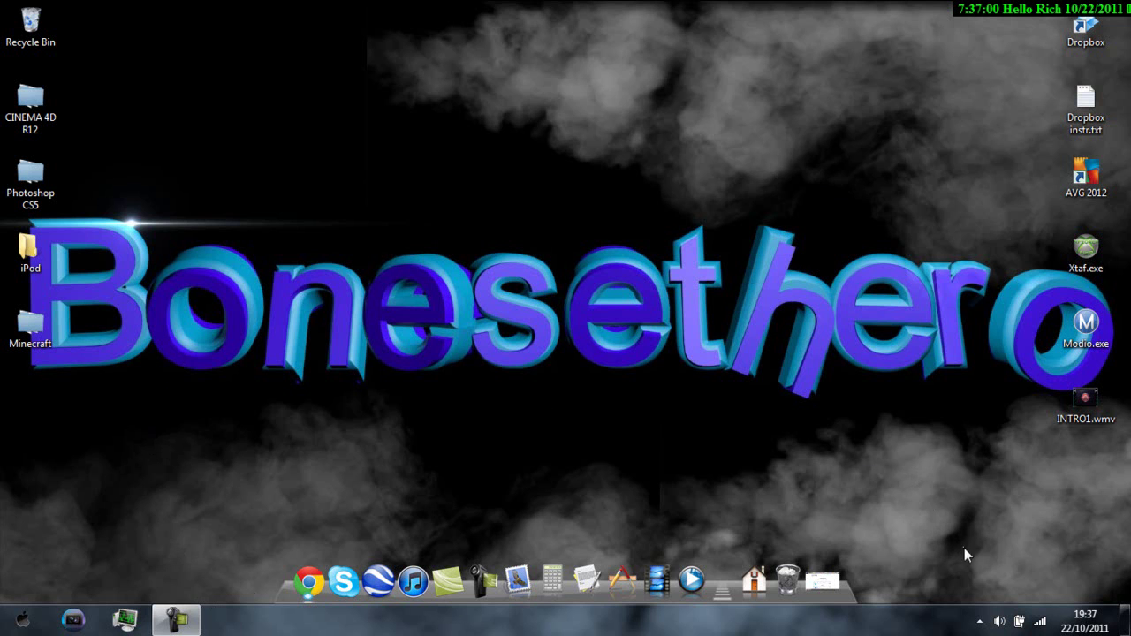
Step: Open the Dropbox folder (Photos, Public, Getting Started.pdf) from the Dropbox tray icon's menu
{"action": "left_click", "coordinate": [979, 620]}
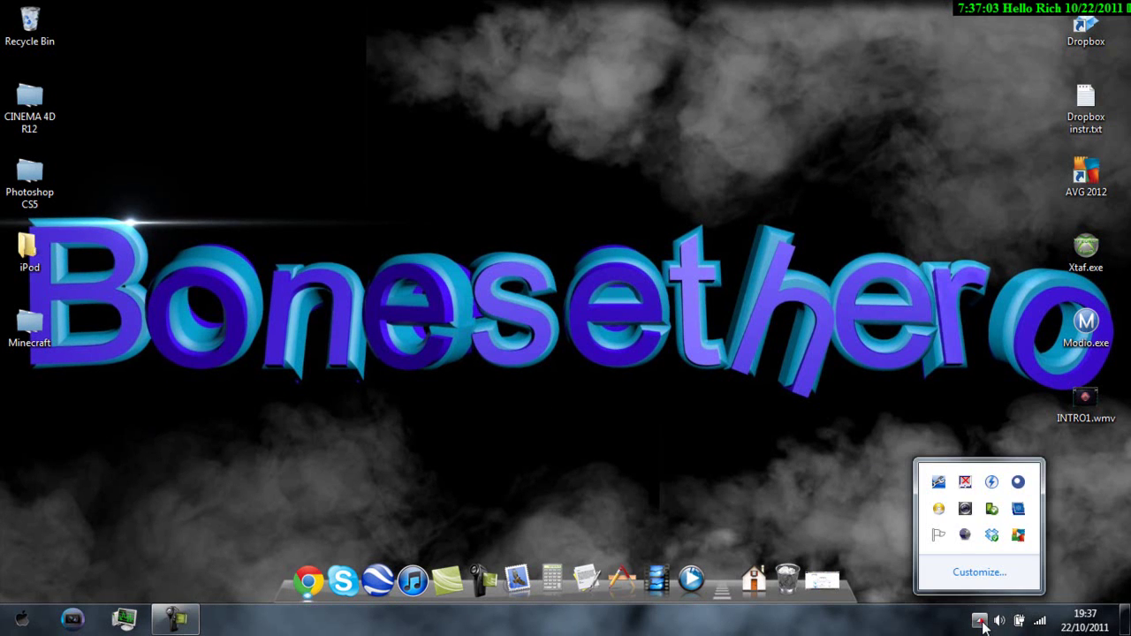
{"action": "right_click", "coordinate": [993, 536]}
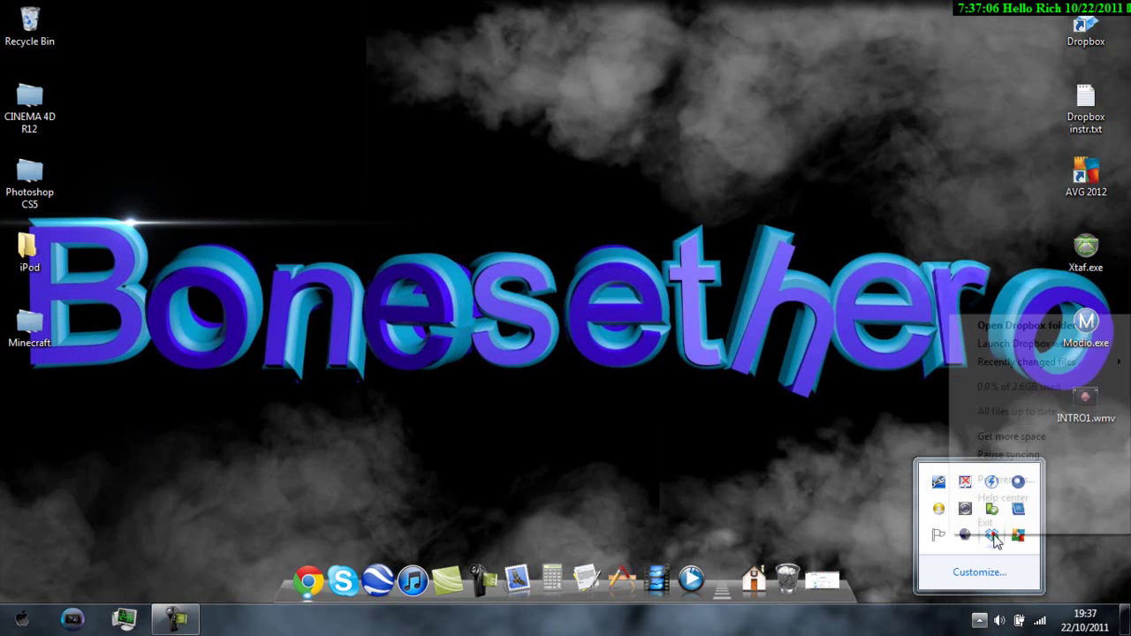
{"action": "left_click", "coordinate": [1018, 334]}
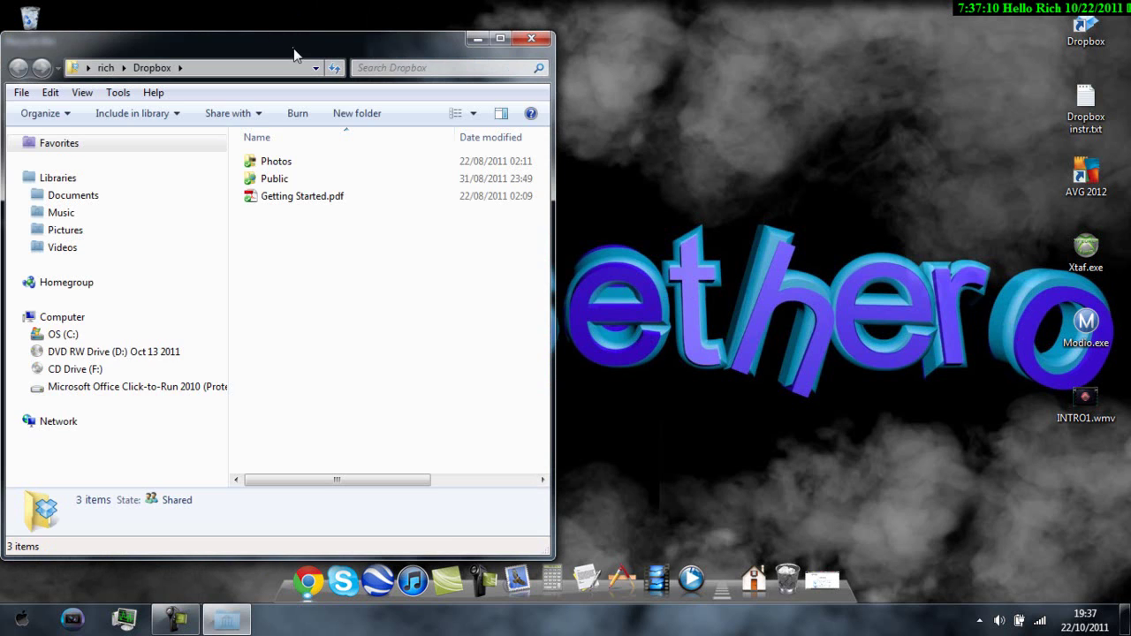
Step: Open the iPod folder beside Dropbox and drag Labrinth ft Tinie Tempah - Earthquake NEW.mp3 into Dropbox
{"action": "left_click_drag", "start_coordinate": [388, 54], "coordinate": [771, 77]}
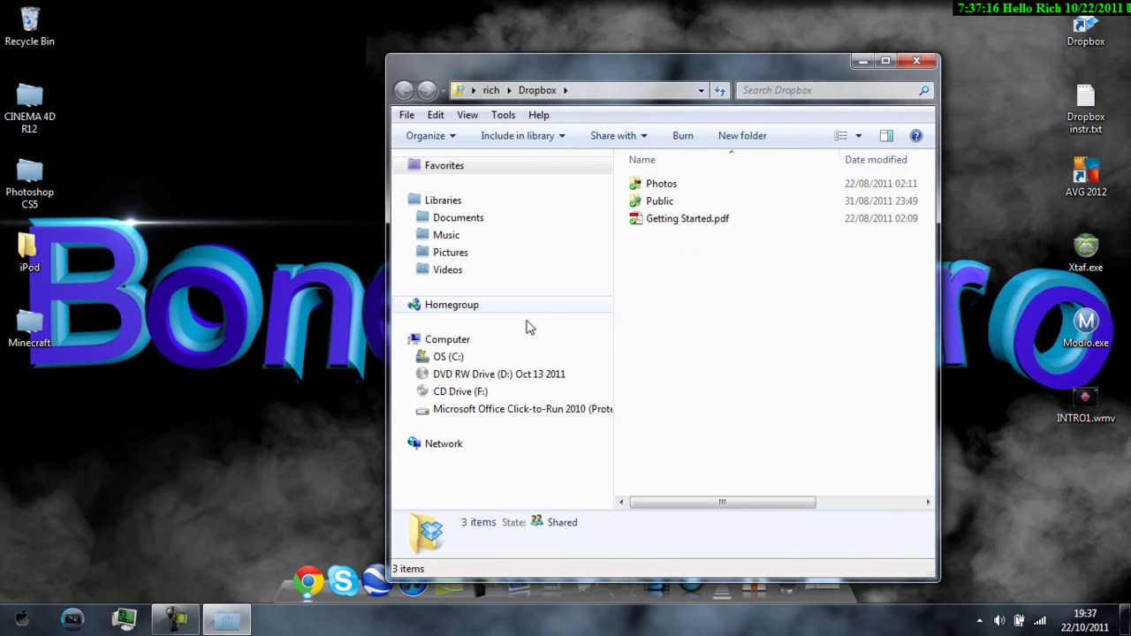
{"action": "double_click", "coordinate": [29, 252]}
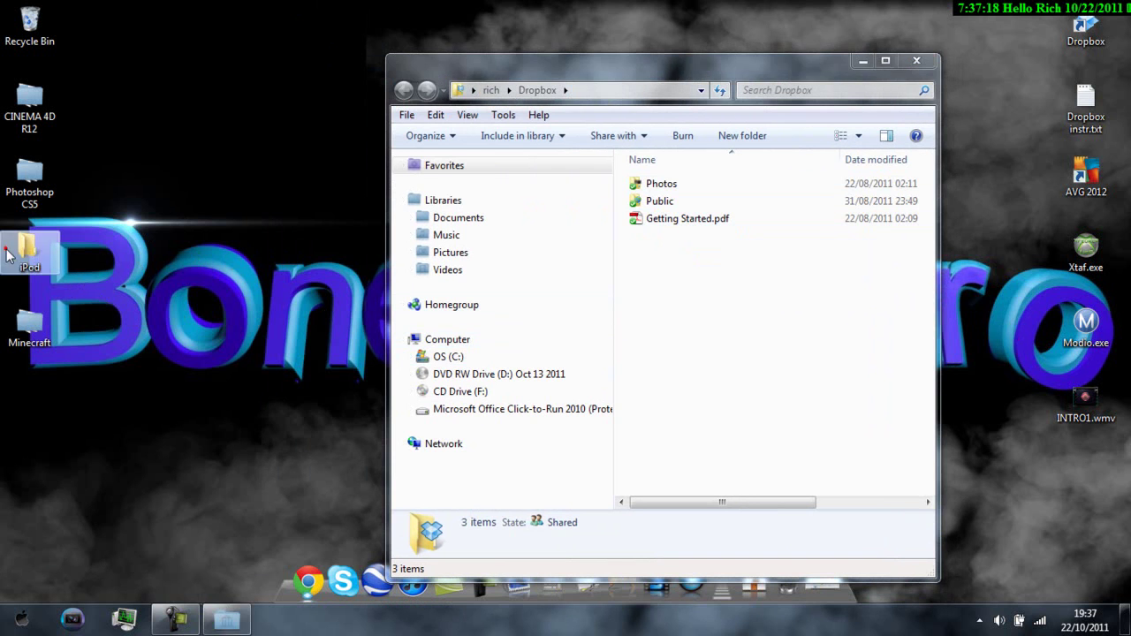
{"action": "left_click_drag", "start_coordinate": [636, 16], "coordinate": [2, 19]}
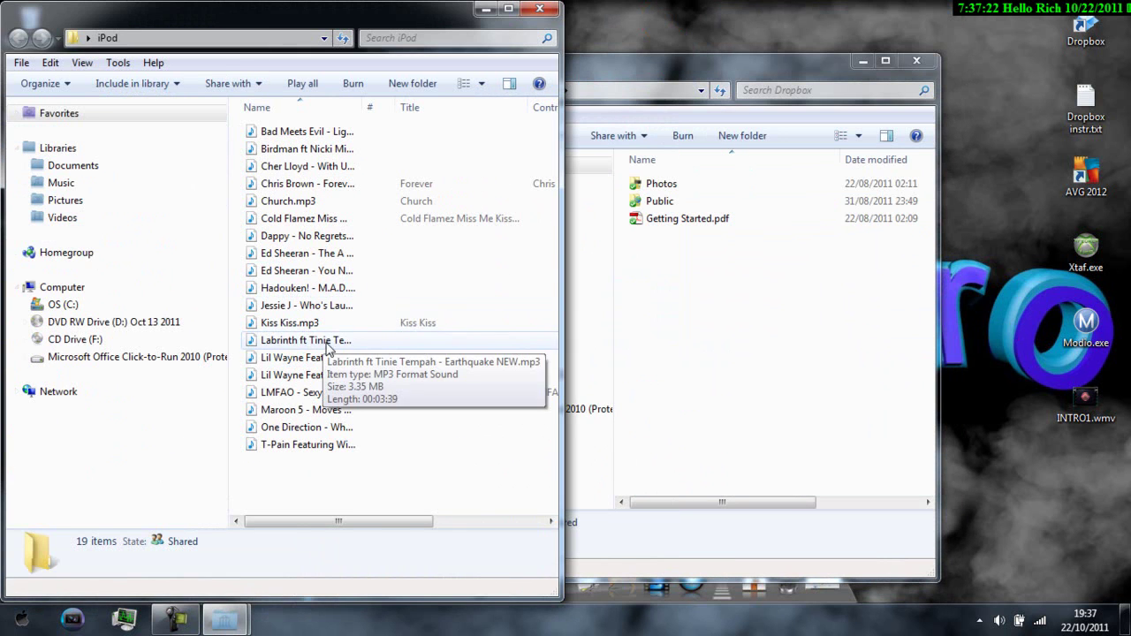
{"action": "left_click_drag", "start_coordinate": [311, 340], "coordinate": [747, 312]}
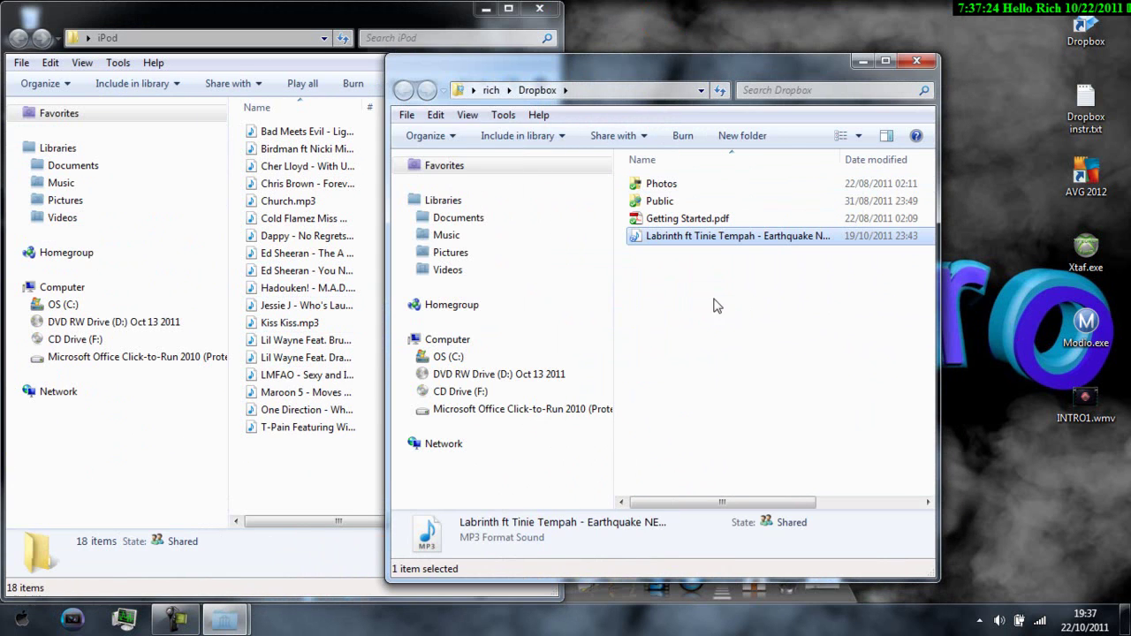
{"action": "left_click", "coordinate": [430, 24]}
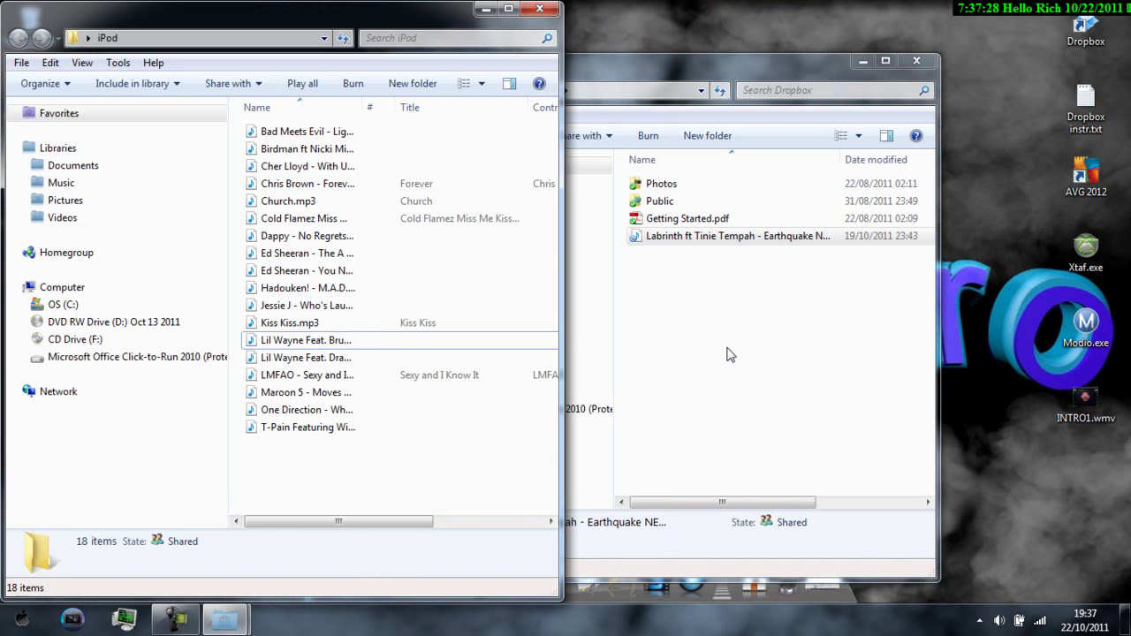
{"action": "left_click", "coordinate": [723, 235]}
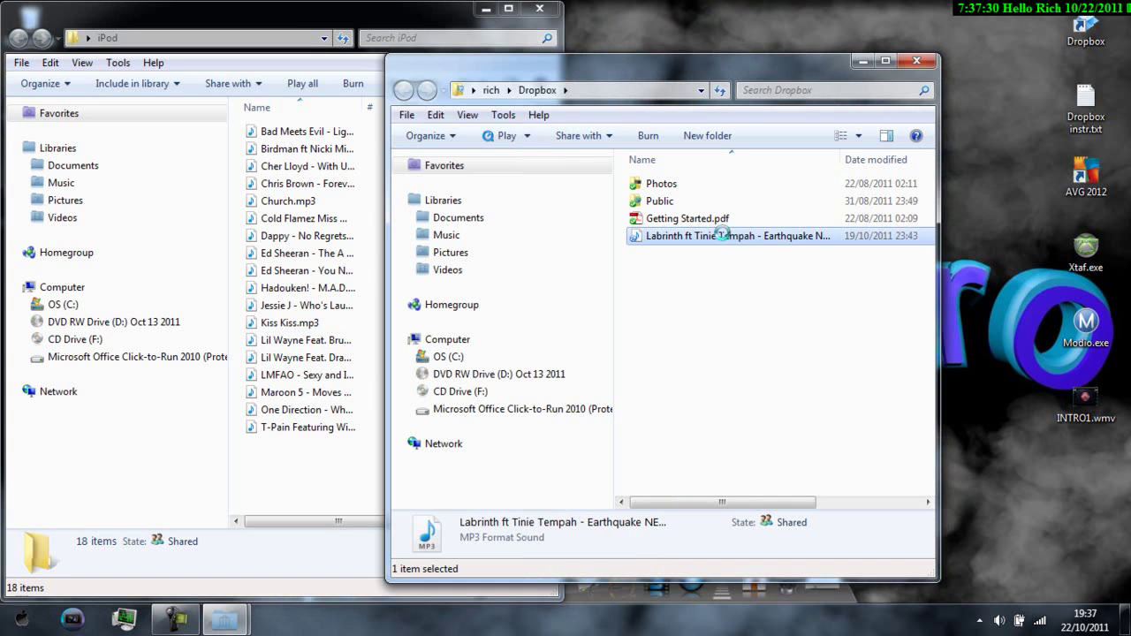
Step: Check the MP3's Dropbox context submenu, then drag the Labrinth MP3 back into the iPod folder
{"action": "right_click", "coordinate": [723, 235]}
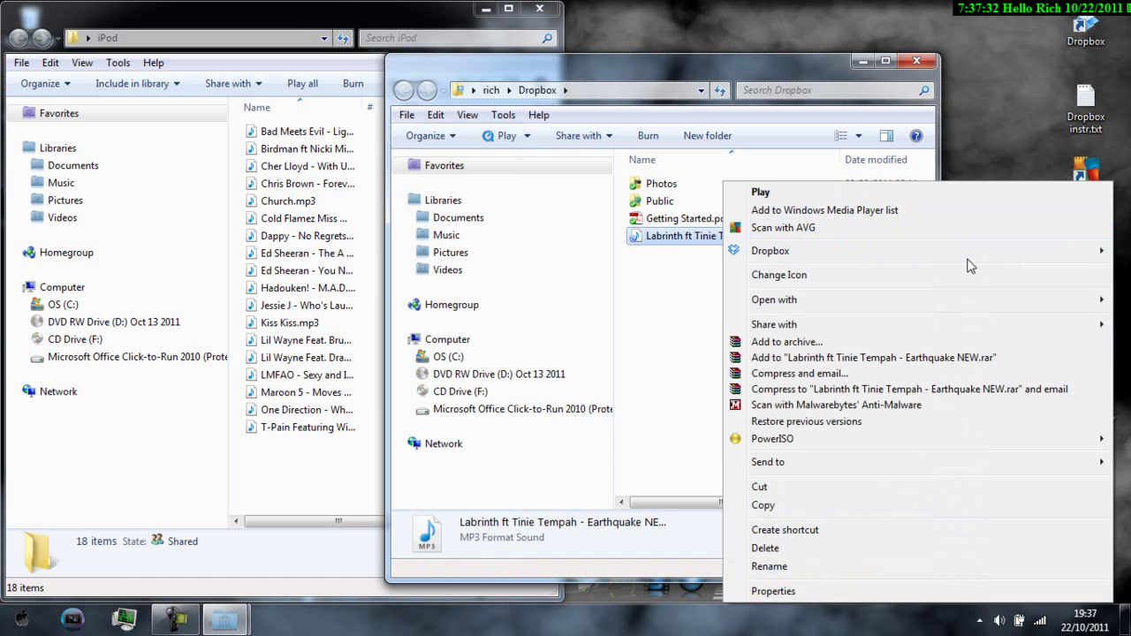
{"action": "mouse_move", "coordinate": [991, 256]}
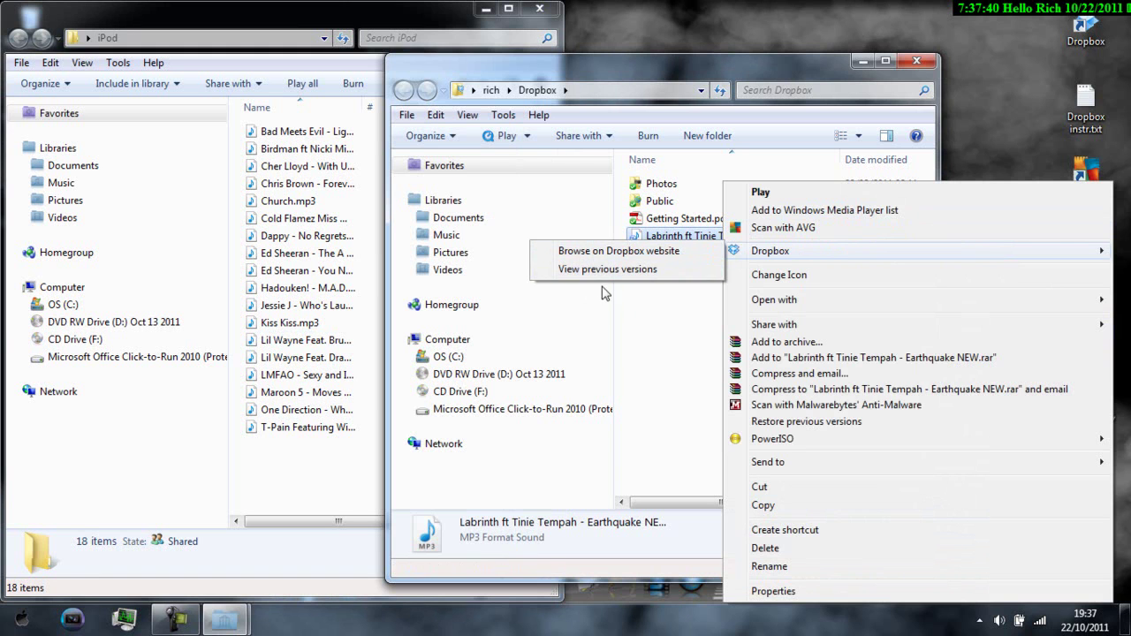
{"action": "left_click", "coordinate": [646, 358]}
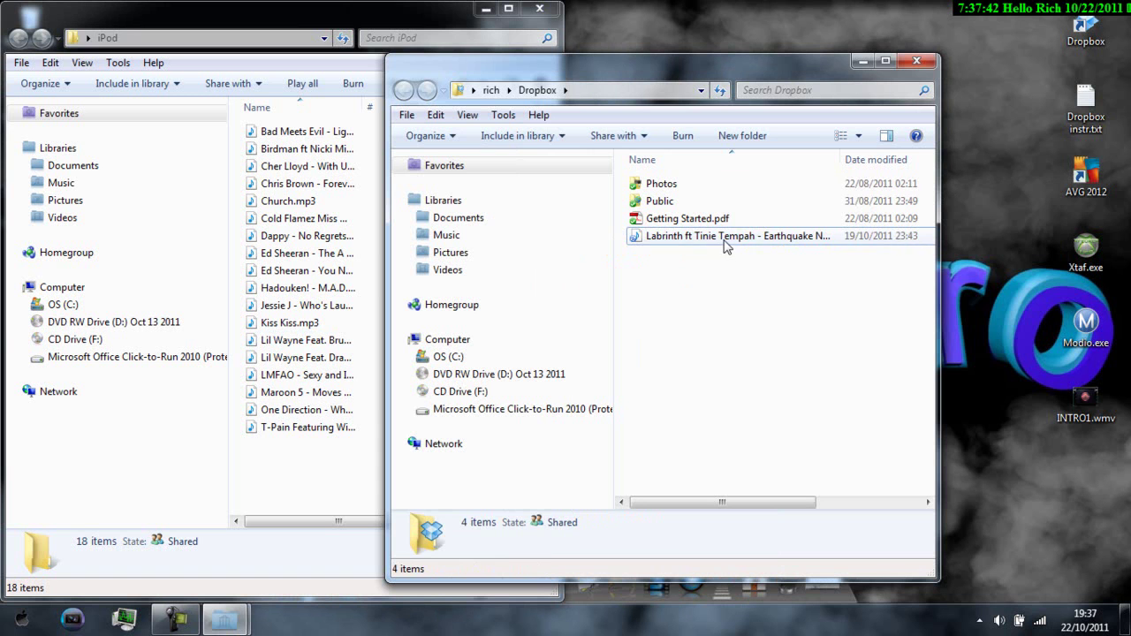
{"action": "left_click_drag", "start_coordinate": [724, 245], "coordinate": [305, 318]}
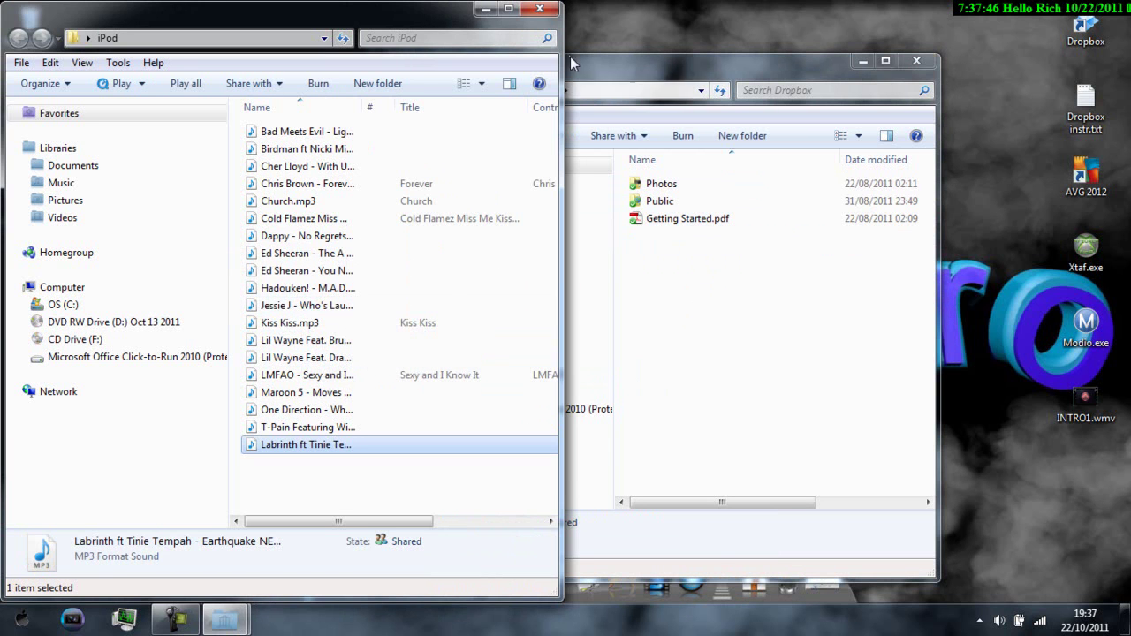
{"action": "left_click", "coordinate": [509, 9]}
Step: Minimize the iPod window out of the way
{"action": "left_click", "coordinate": [1067, 7]}
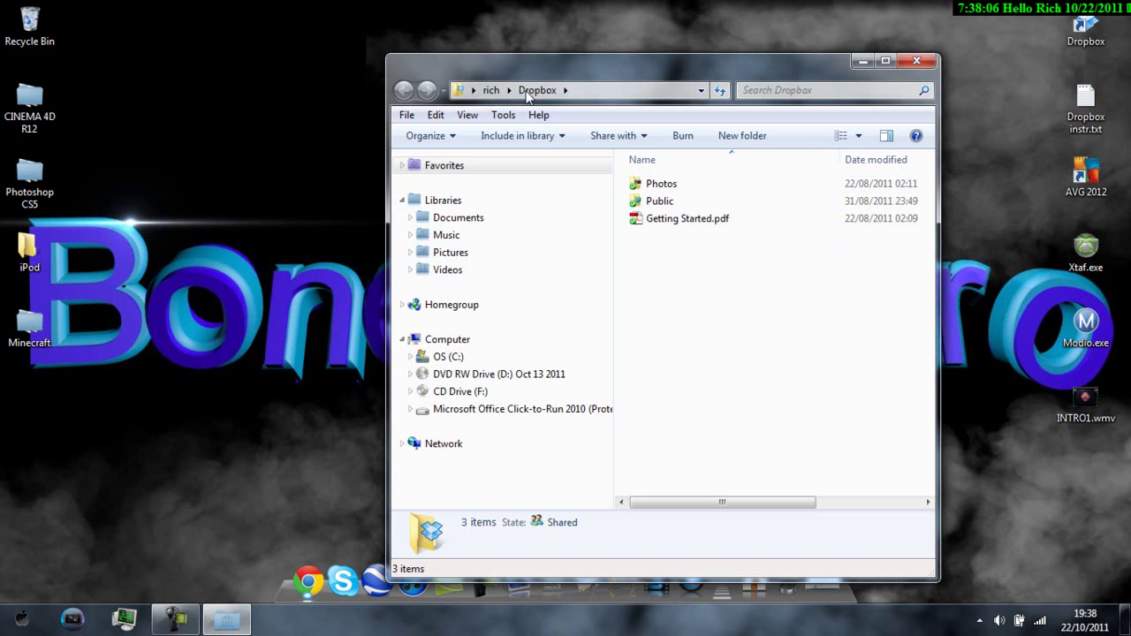
Step: Close the Dropbox folder window and check the Dropbox tray icon's menu without choosing anything
{"action": "left_click", "coordinate": [912, 65]}
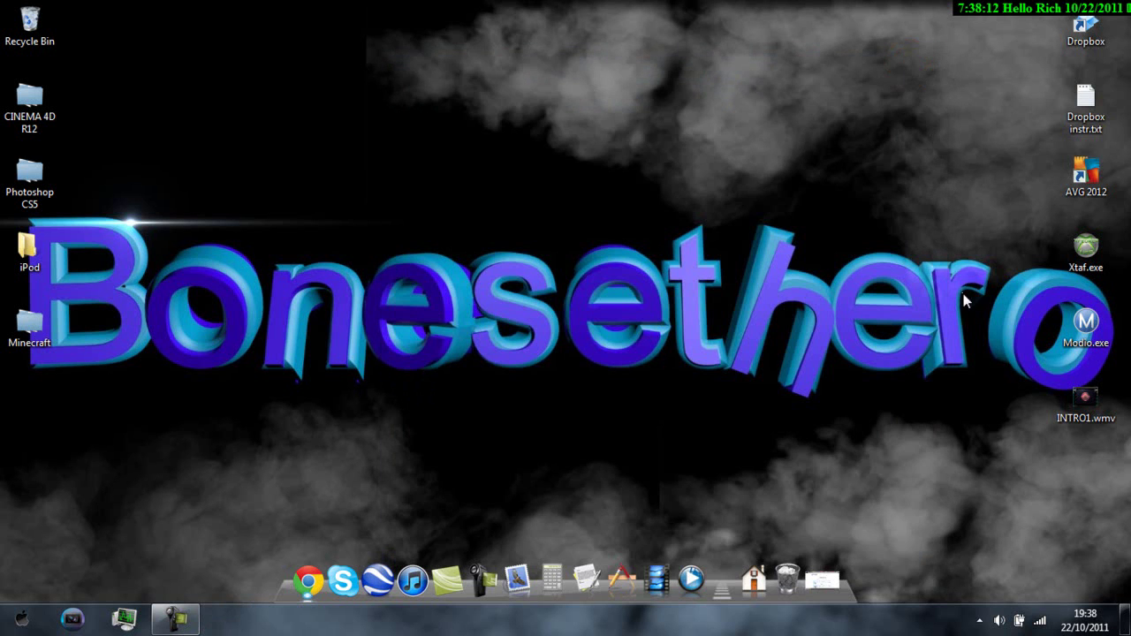
{"action": "left_click", "coordinate": [978, 622]}
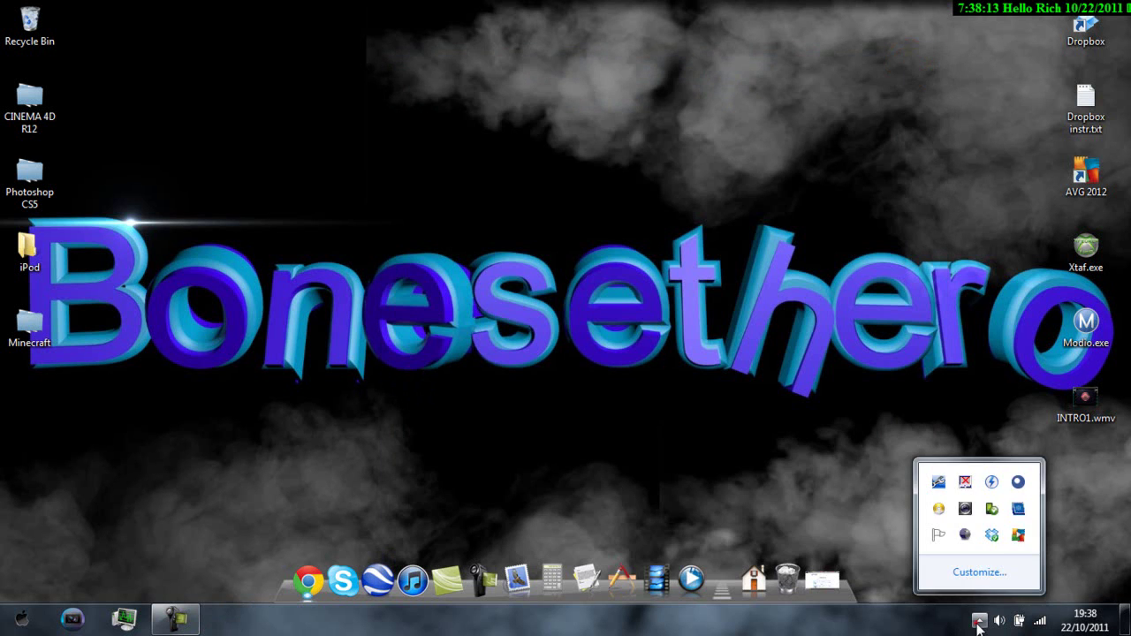
{"action": "right_click", "coordinate": [991, 536]}
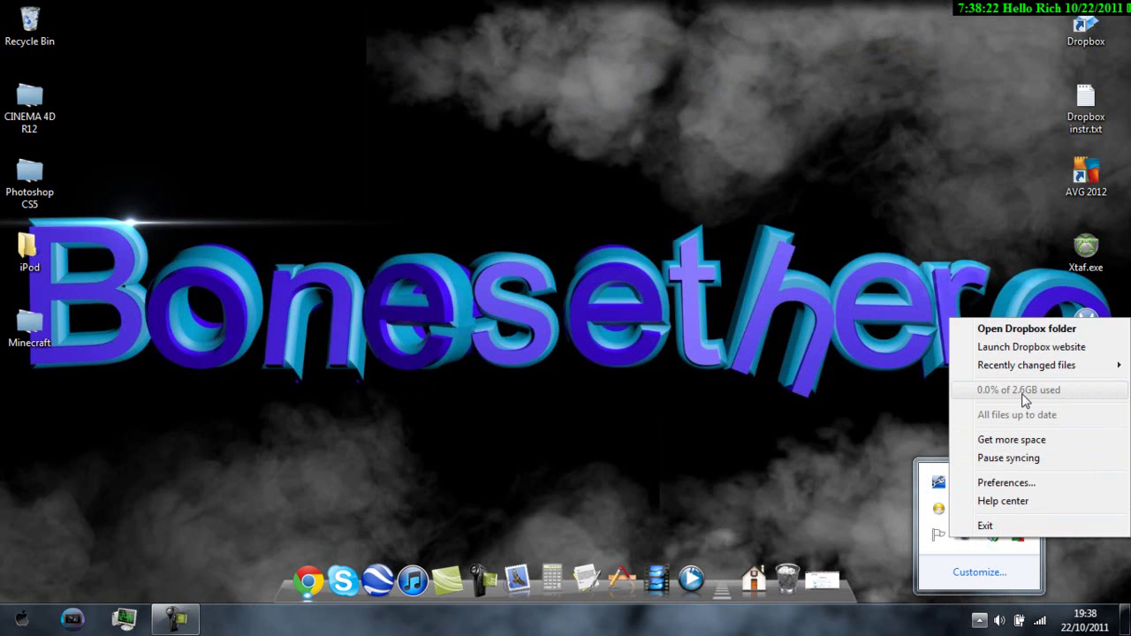
{"action": "left_click", "coordinate": [768, 303]}
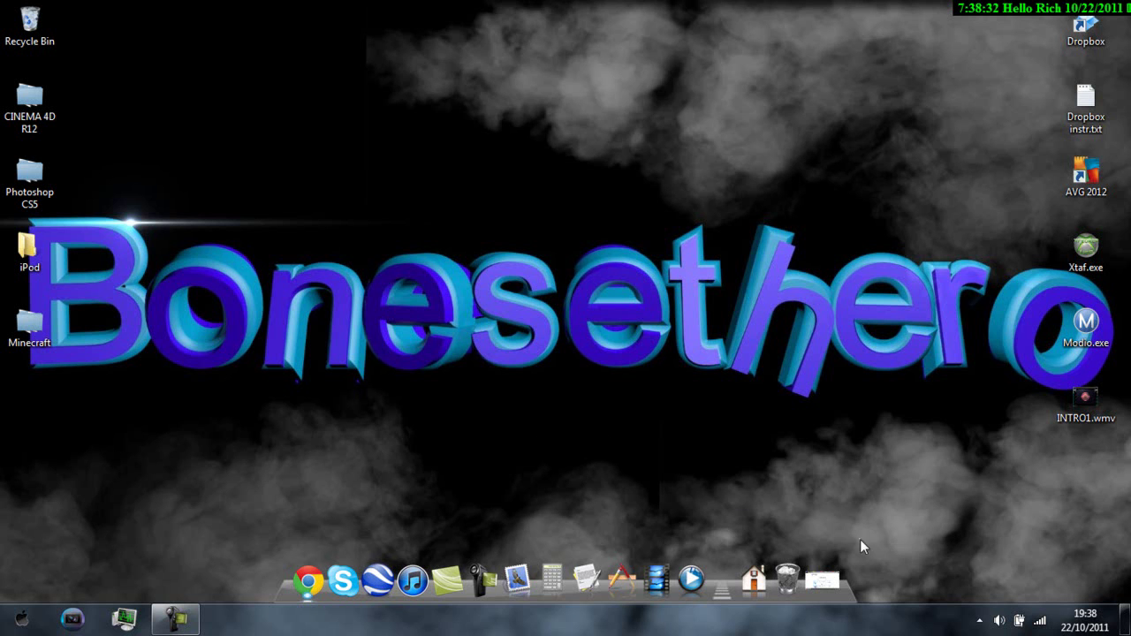
{"action": "left_click", "coordinate": [820, 571]}
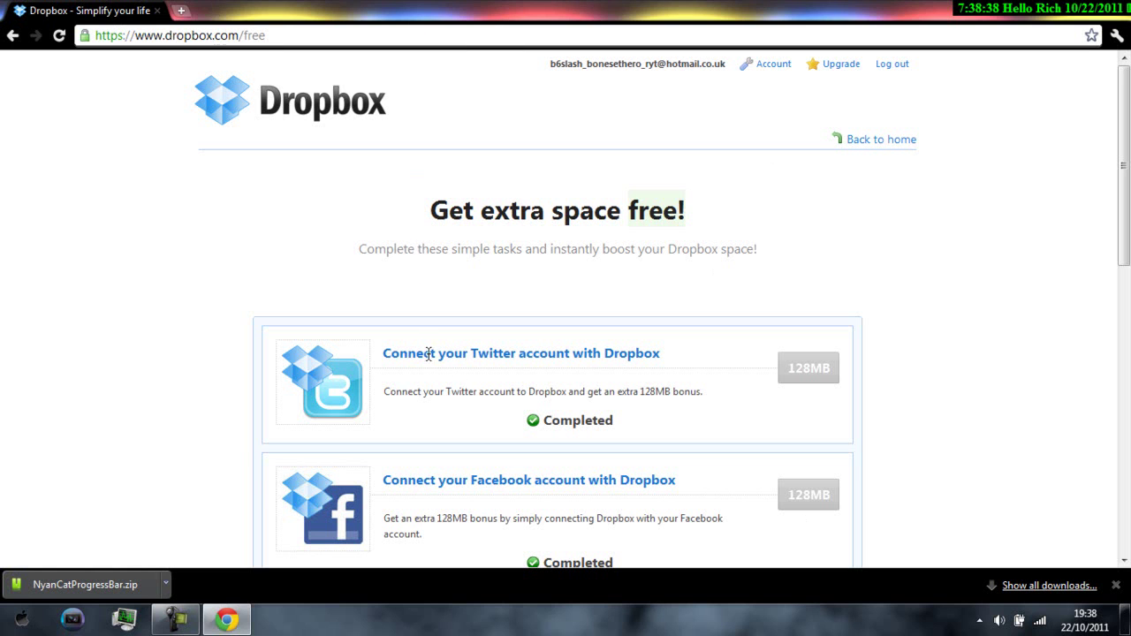
{"action": "scroll", "coordinate": [834, 433], "scroll_direction": "down", "scroll_amount": 1}
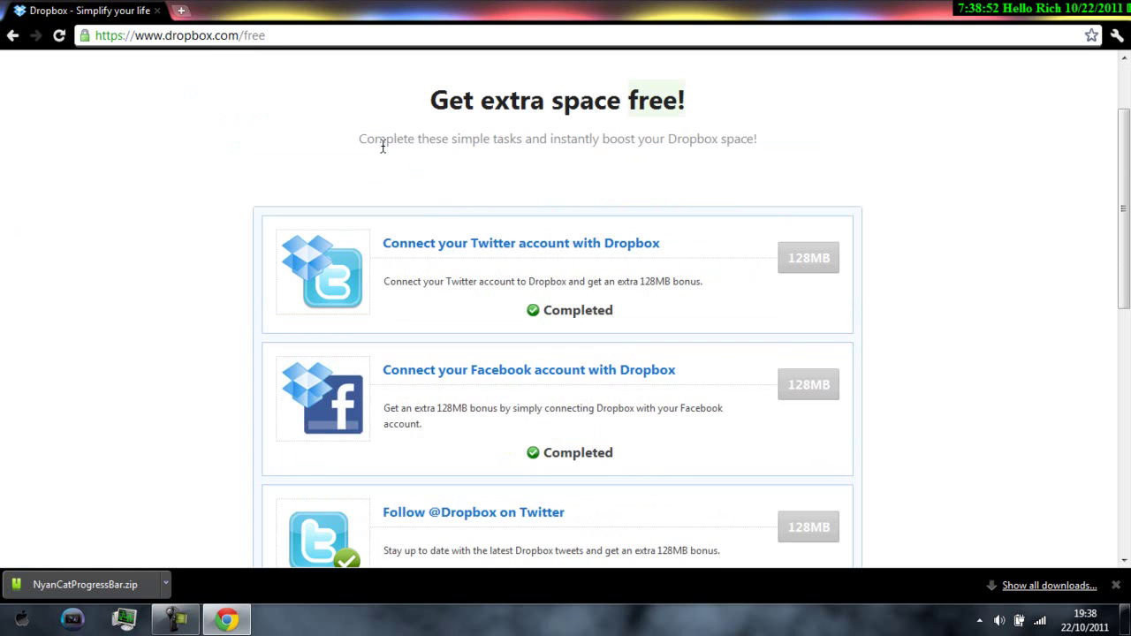
{"action": "scroll", "coordinate": [530, 310], "scroll_direction": "down", "scroll_amount": 1}
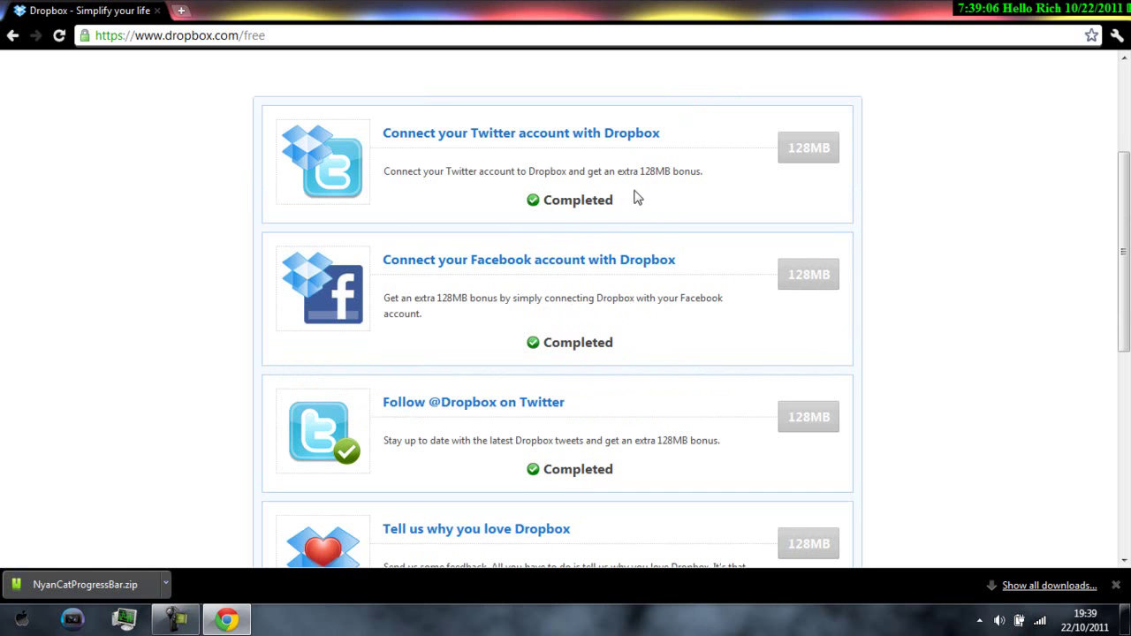
Step: Scroll through the 128MB bonus cards to confirm 'Tell us why you love Dropbox' shows Completed
{"action": "left_click_drag", "start_coordinate": [789, 149], "coordinate": [834, 154]}
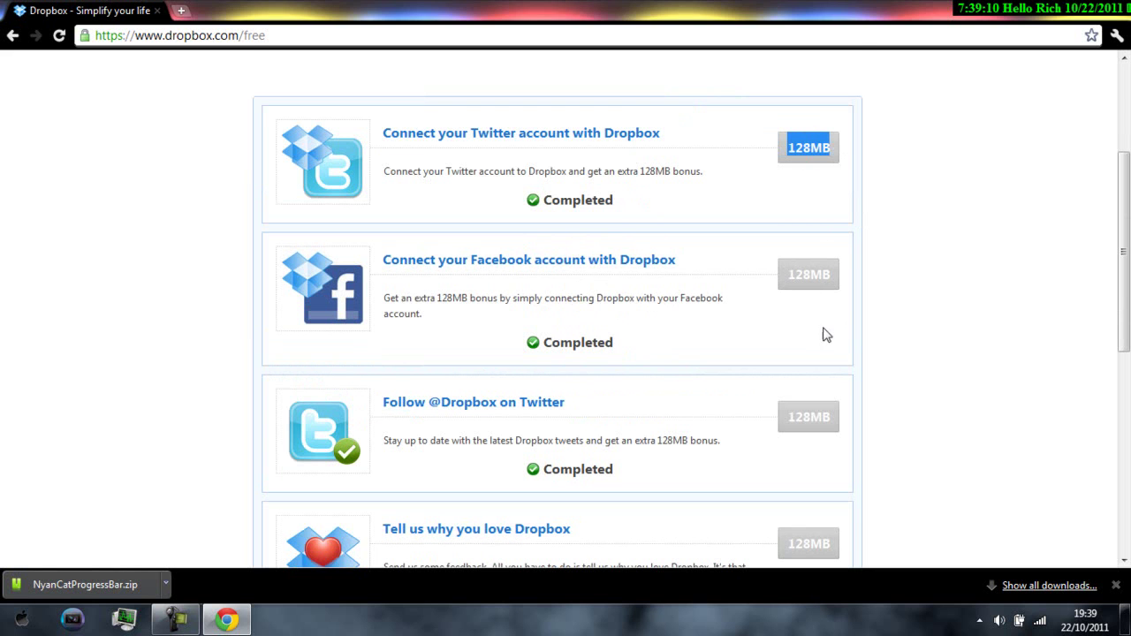
{"action": "scroll", "coordinate": [800, 397], "scroll_direction": "down", "scroll_amount": 3}
{"action": "scroll", "coordinate": [778, 459], "scroll_direction": "up", "scroll_amount": 2}
{"action": "scroll", "coordinate": [774, 469], "scroll_direction": "up", "scroll_amount": 1}
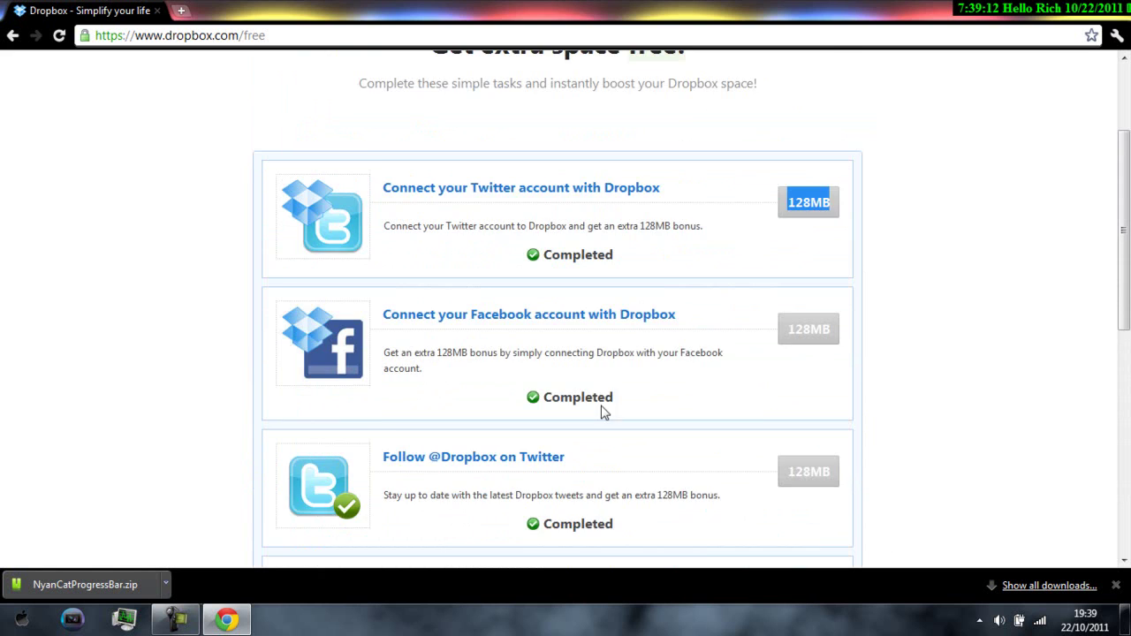
{"action": "scroll", "coordinate": [589, 409], "scroll_direction": "down", "scroll_amount": 2}
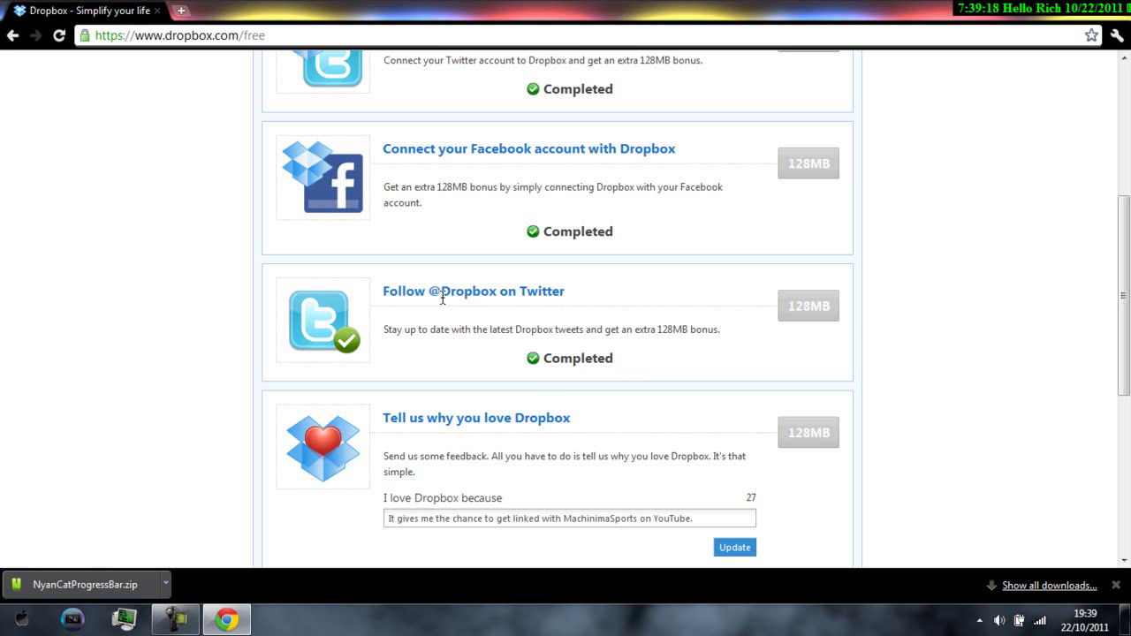
{"action": "scroll", "coordinate": [474, 321], "scroll_direction": "down", "scroll_amount": 1}
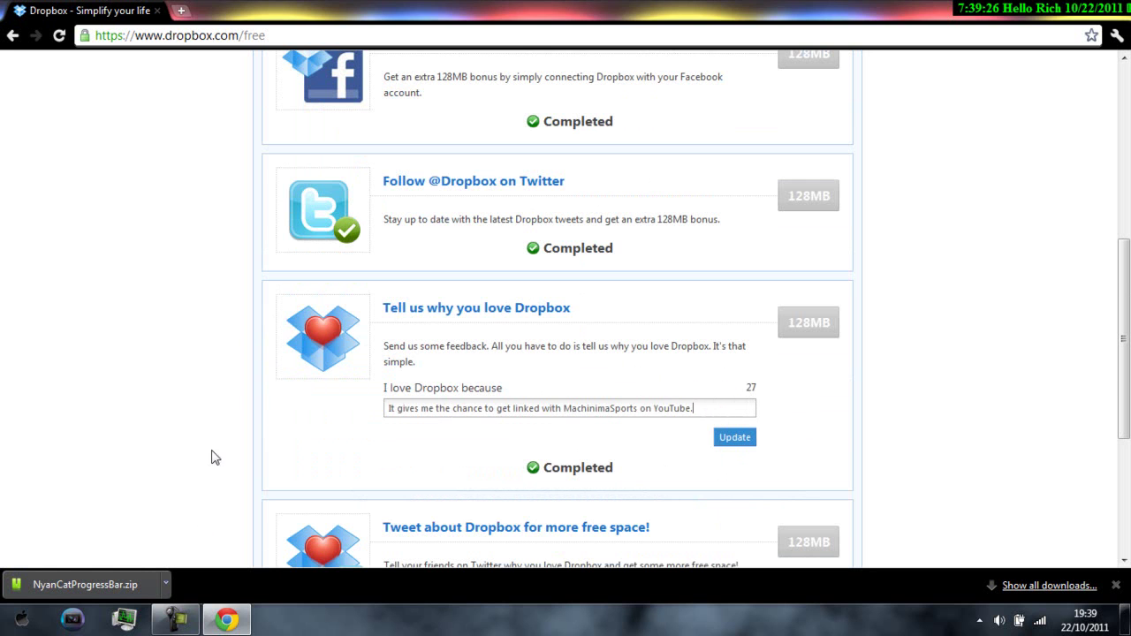
Step: Confirm the 'Tweet about Dropbox' task shows Completed and switch Windows to the Windows 7 Basic colour scheme
{"action": "scroll", "coordinate": [574, 403], "scroll_direction": "down", "scroll_amount": 1}
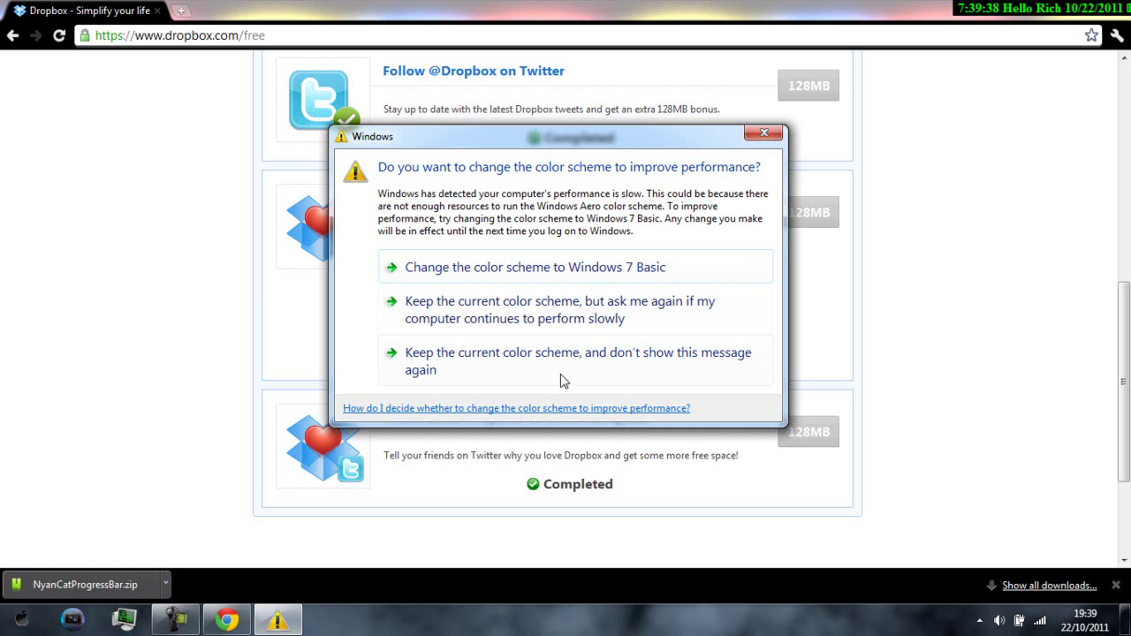
{"action": "left_click", "coordinate": [548, 275]}
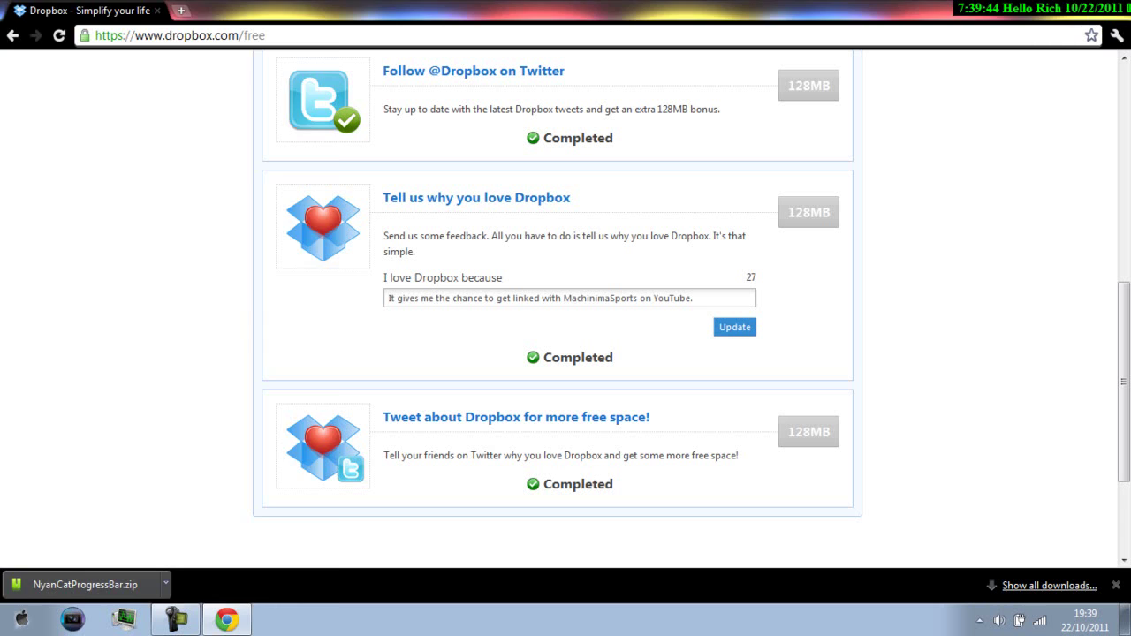
{"action": "left_click", "coordinate": [19, 622]}
{"action": "left_click", "coordinate": [662, 196]}
{"action": "scroll", "coordinate": [446, 408], "scroll_direction": "down", "scroll_amount": 2}
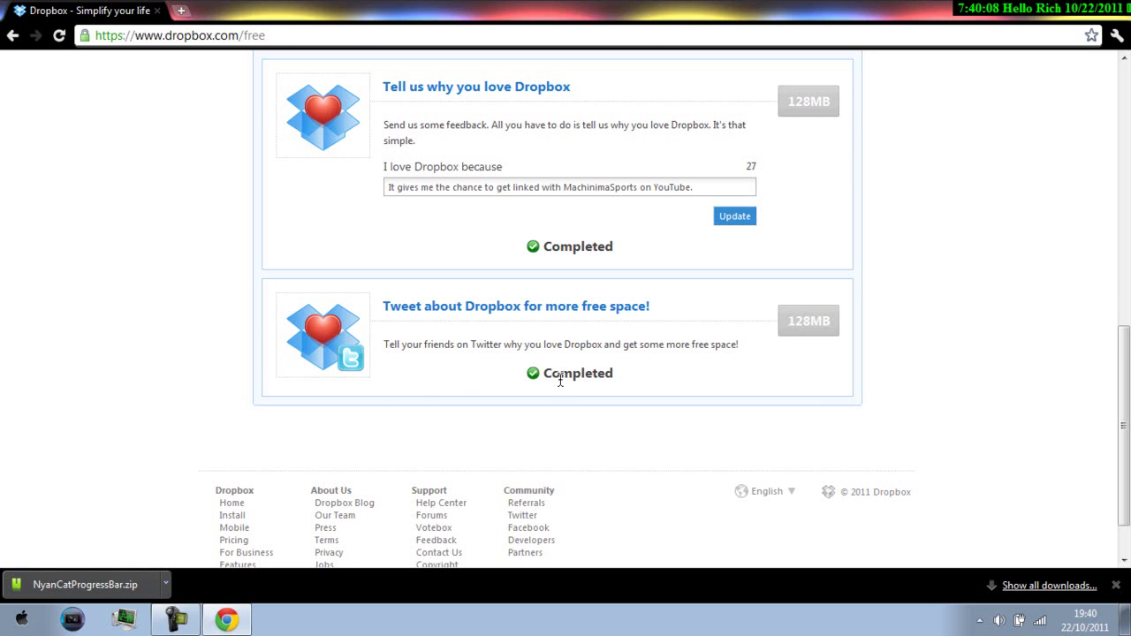
{"action": "scroll", "coordinate": [775, 530], "scroll_direction": "up", "scroll_amount": 1}
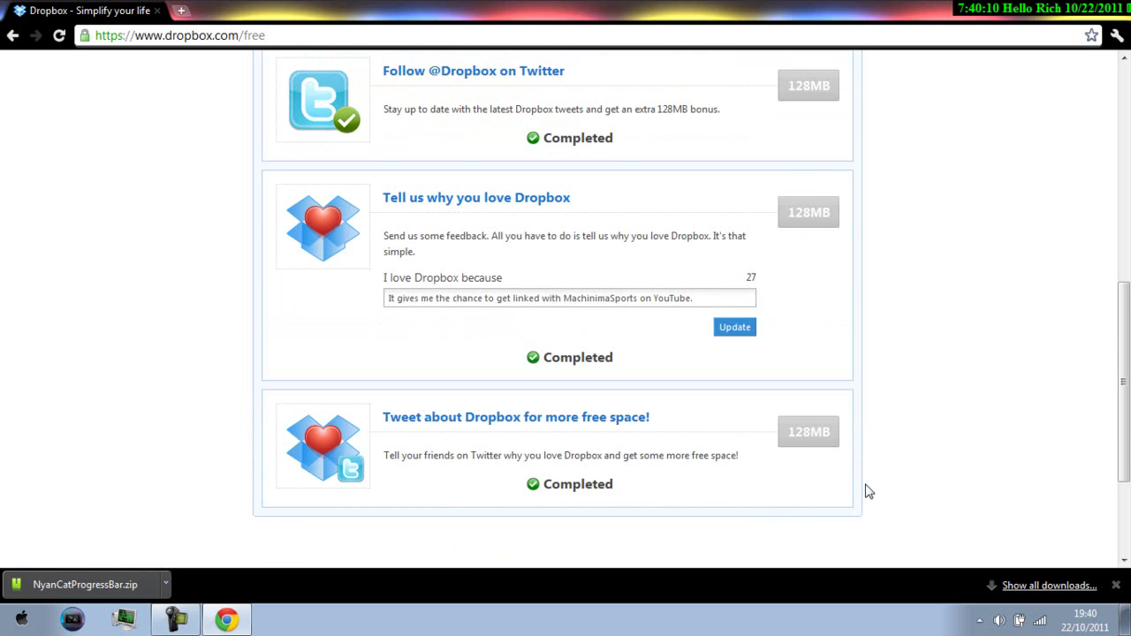
{"action": "scroll", "coordinate": [820, 462], "scroll_direction": "up", "scroll_amount": 1}
{"action": "scroll", "coordinate": [817, 521], "scroll_direction": "down", "scroll_amount": 1}
{"action": "scroll", "coordinate": [826, 460], "scroll_direction": "up", "scroll_amount": 6}
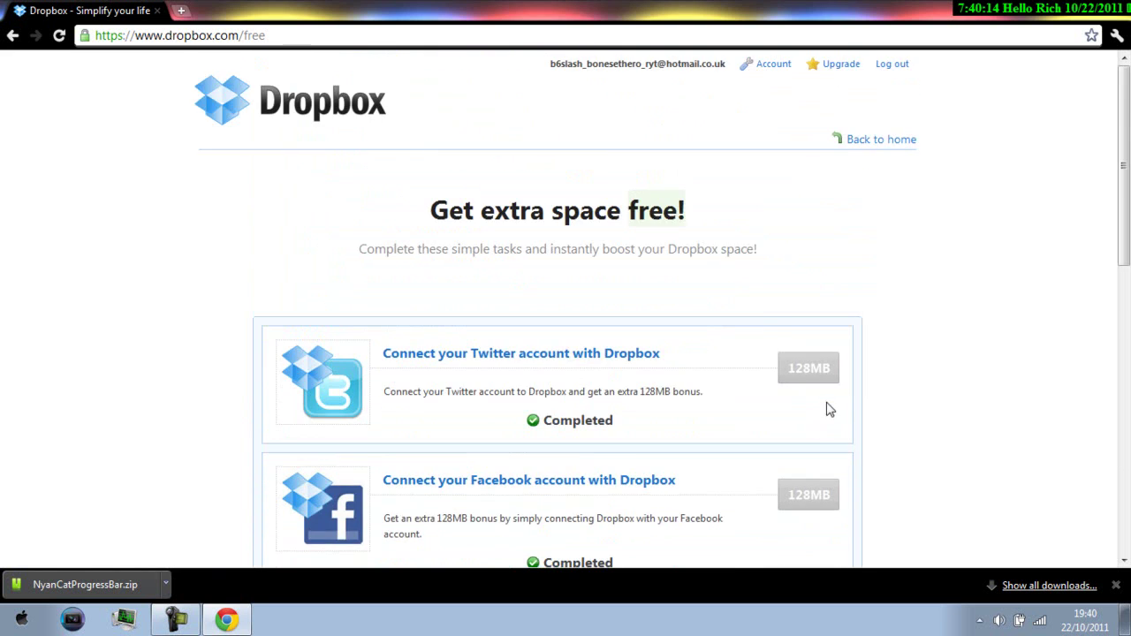
{"action": "scroll", "coordinate": [828, 402], "scroll_direction": "down", "scroll_amount": 3}
{"action": "scroll", "coordinate": [817, 306], "scroll_direction": "down", "scroll_amount": 3}
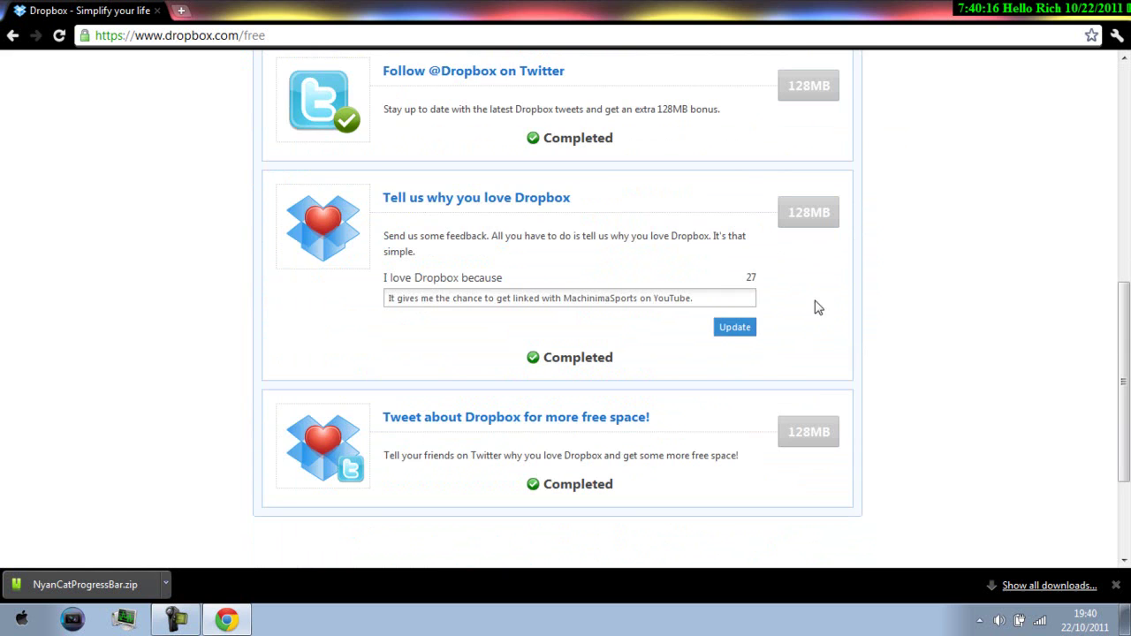
{"action": "scroll", "coordinate": [839, 475], "scroll_direction": "up", "scroll_amount": 6}
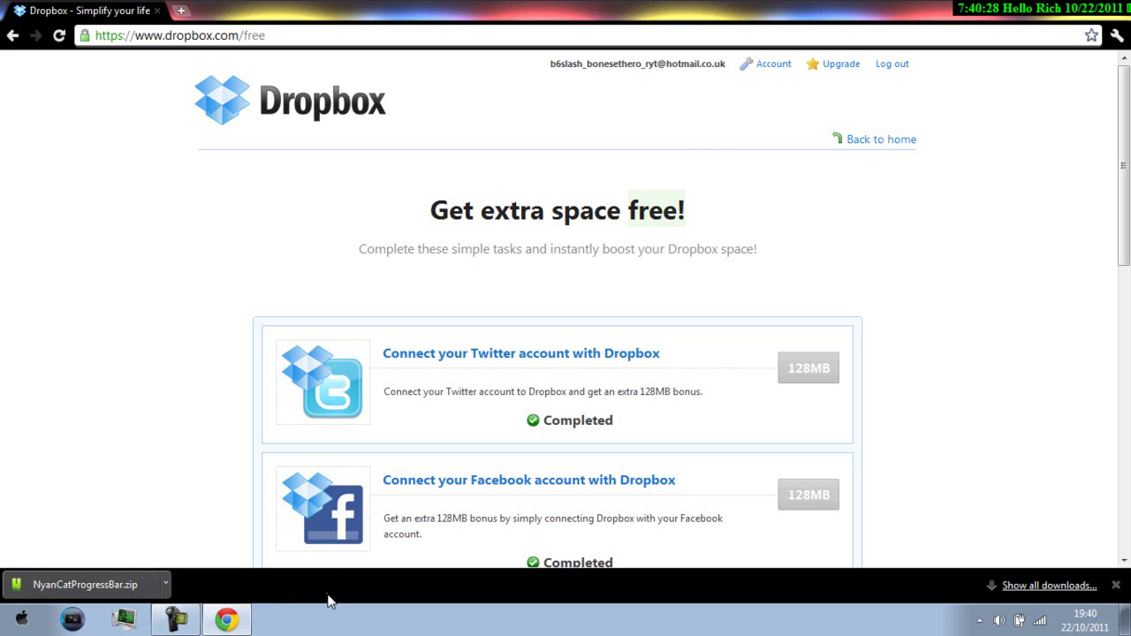
{"action": "left_click", "coordinate": [175, 624]}
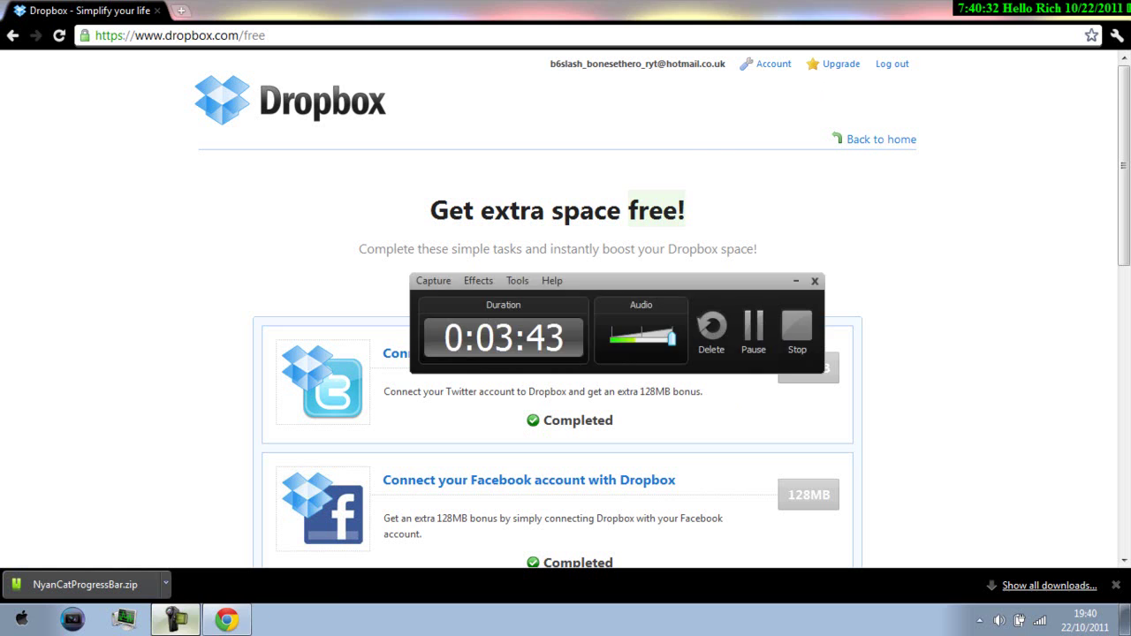
{"action": "left_click", "coordinate": [388, 364]}
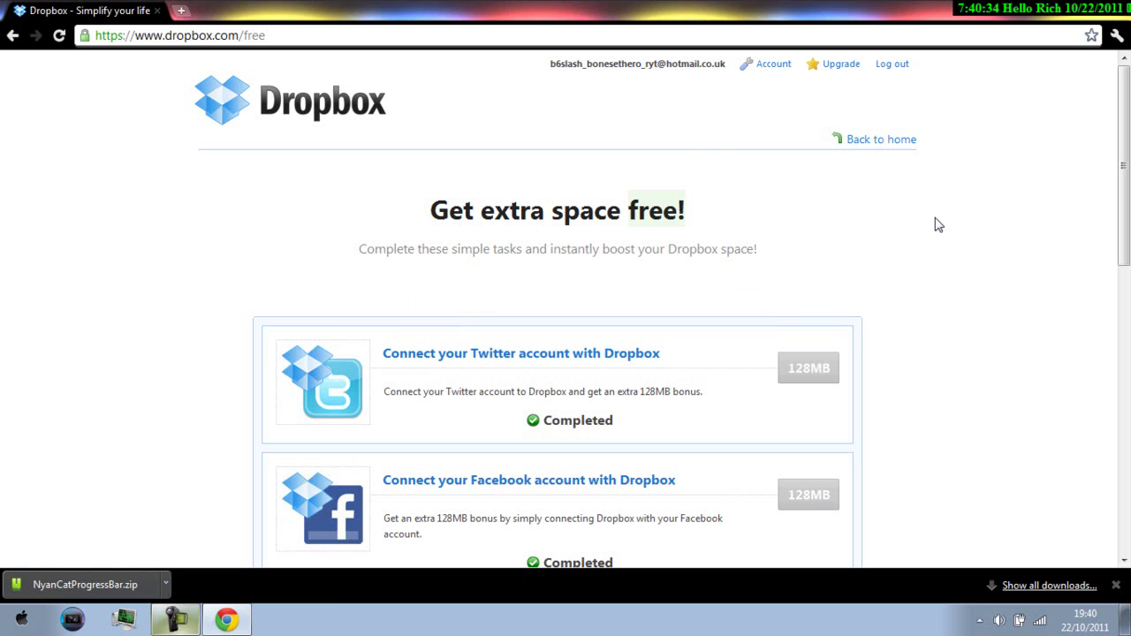